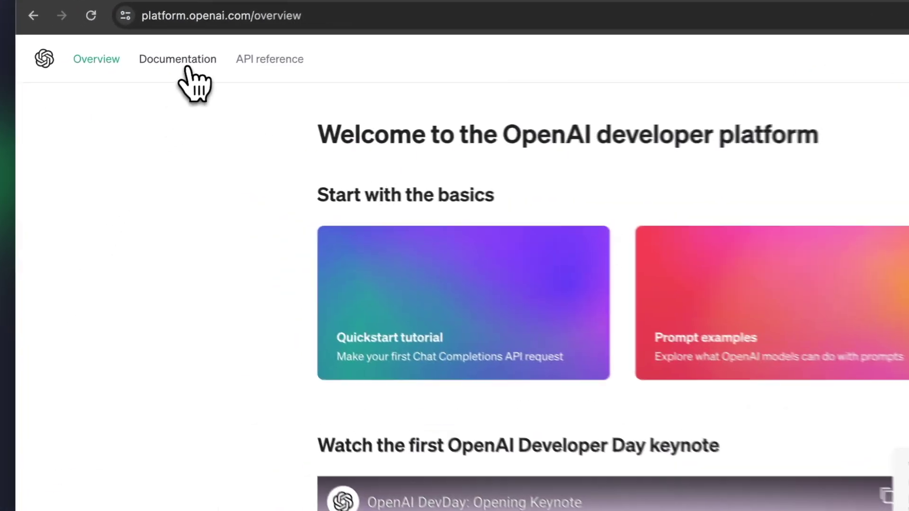
# - Go to the OpenAI developer documentation and open the Actions page under ChatGPT
pyautogui.click(138, 80)
pyautogui.scroll(-5, 142, 341)
pyautogui.scroll(-1, 146, 354)
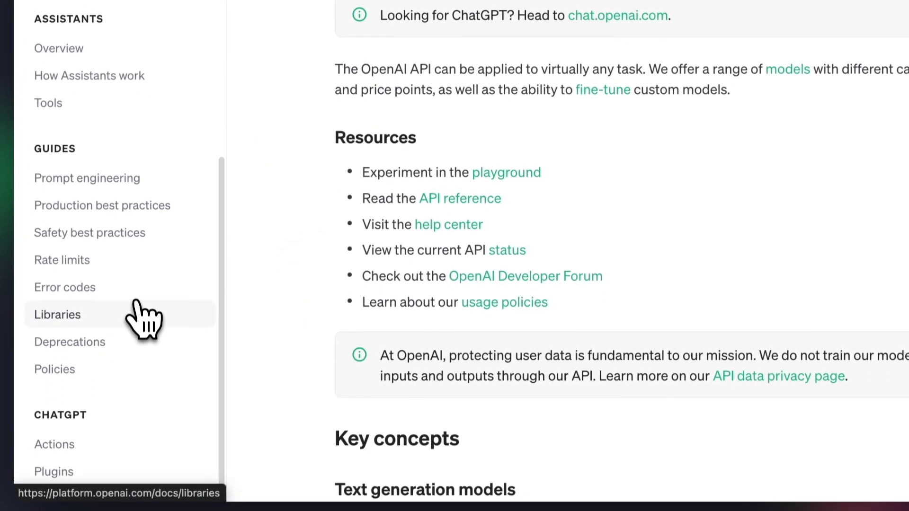
pyautogui.click(124, 440)
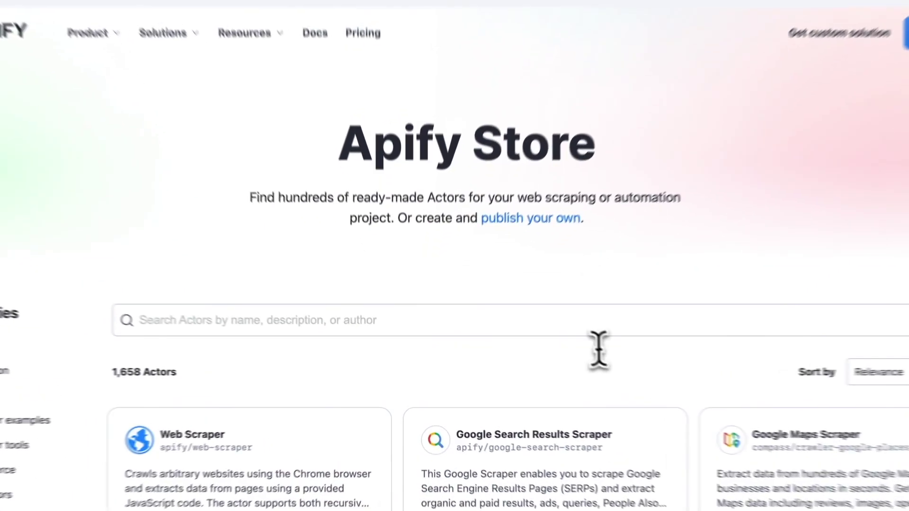
# - Search the Apify Store for 'screenshot taker' and open the Screenshot Taker actor
pyautogui.click(590, 317)
pyautogui.write('screen')
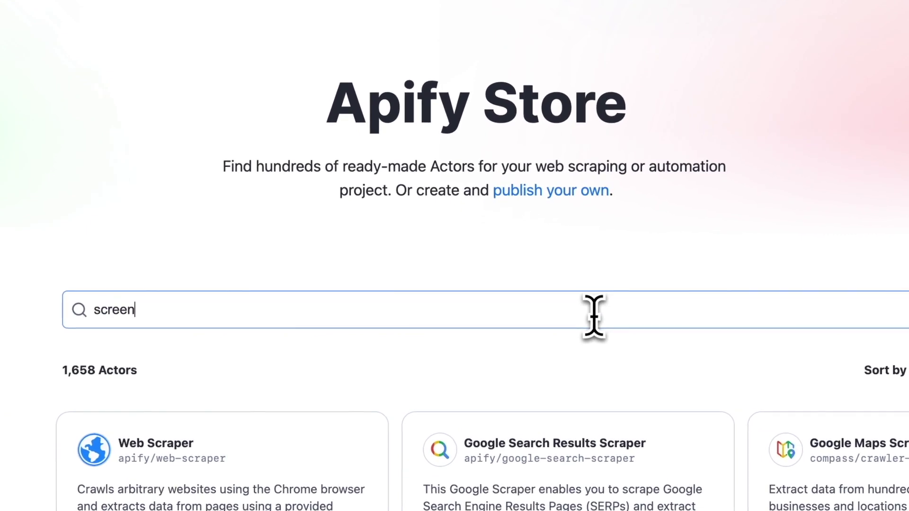
pyautogui.write('shot taker')
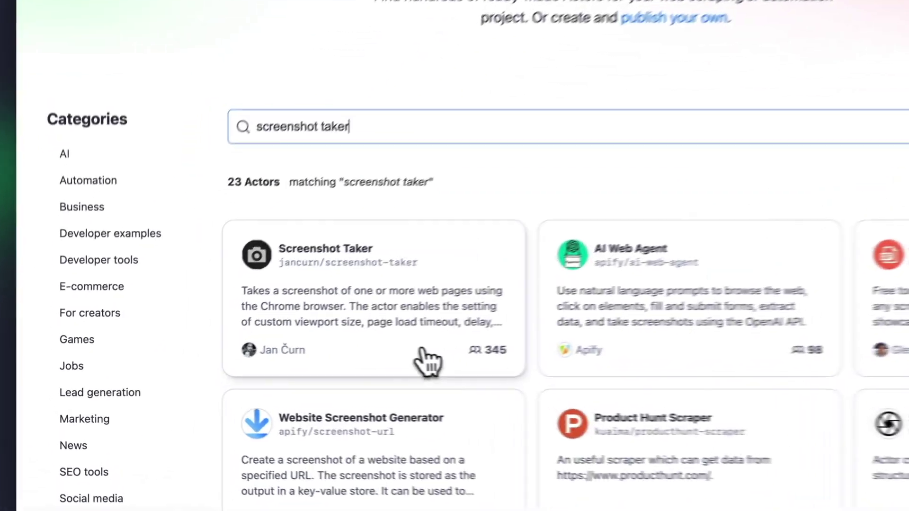
pyautogui.click(356, 341)
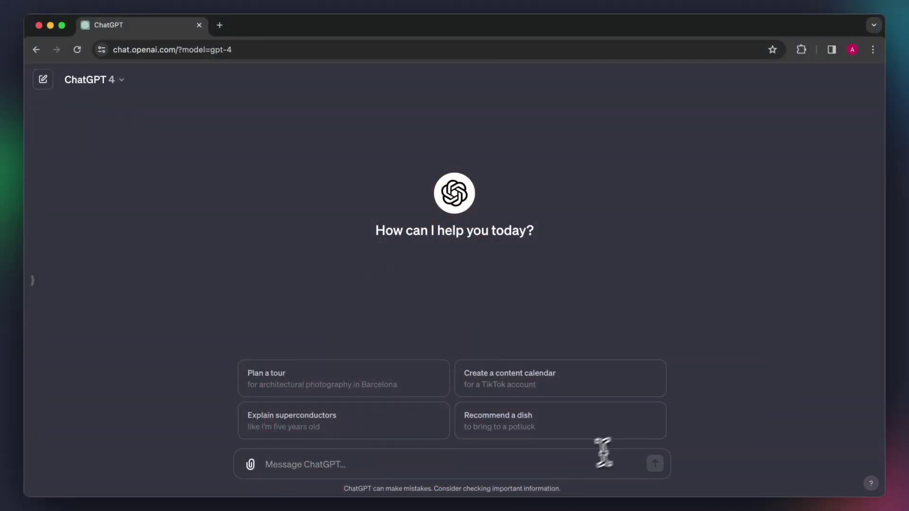
pyautogui.write('Take a screenshot of the')
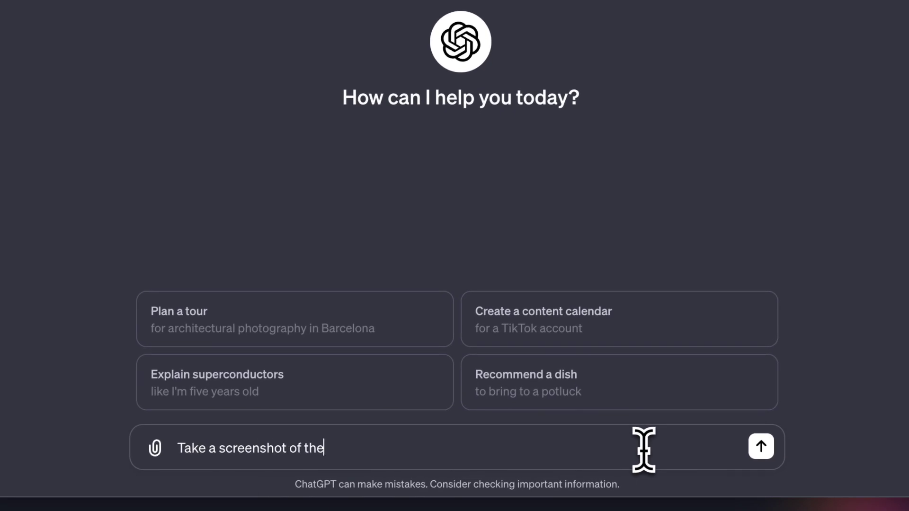
pyautogui.write(' BBC home')
# - Send 'Take a screenshot of the BBC homepage' to each existing screenshot GPT, retrying once
pyautogui.press('Return')
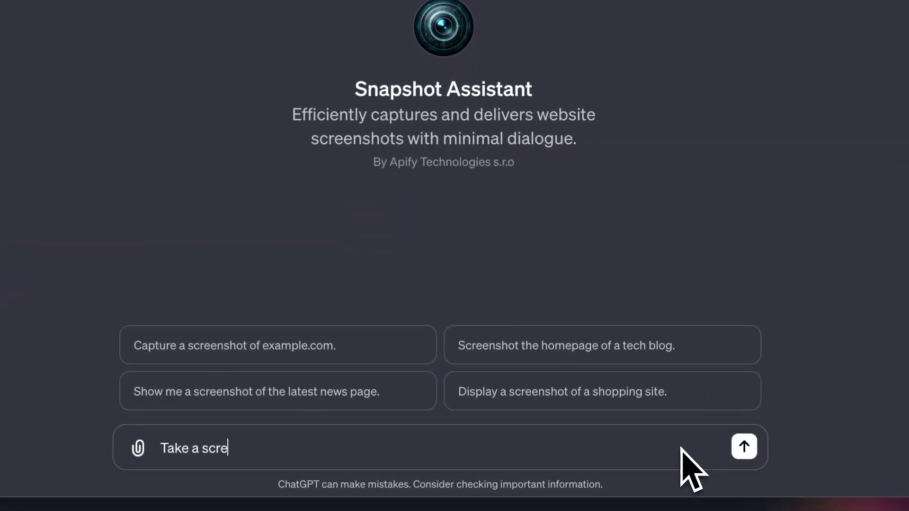
pyautogui.write('enshot of the BBC homepage')
pyautogui.press('Return')
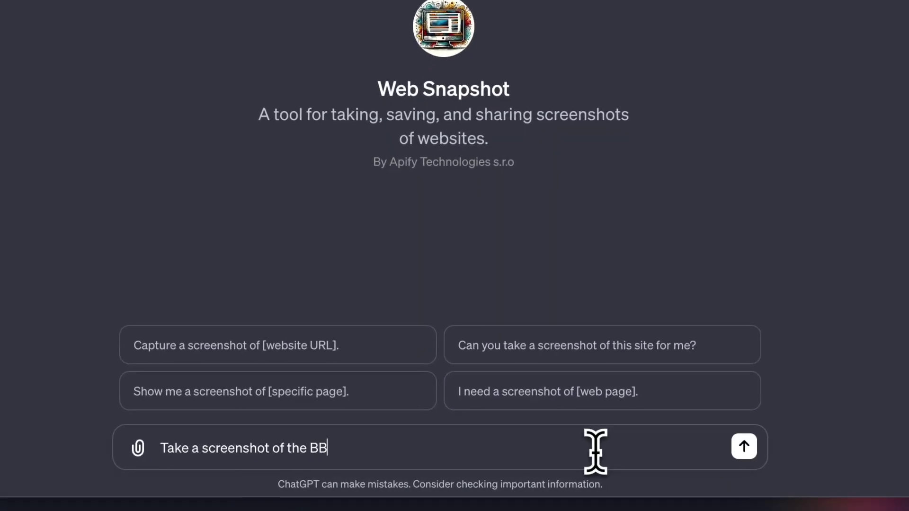
pyautogui.press('Return')
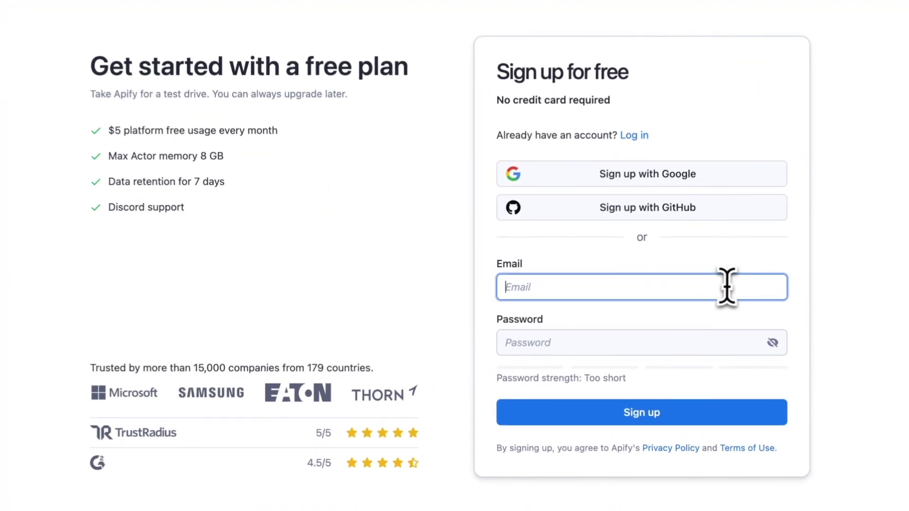
pyautogui.write('demo@ap')
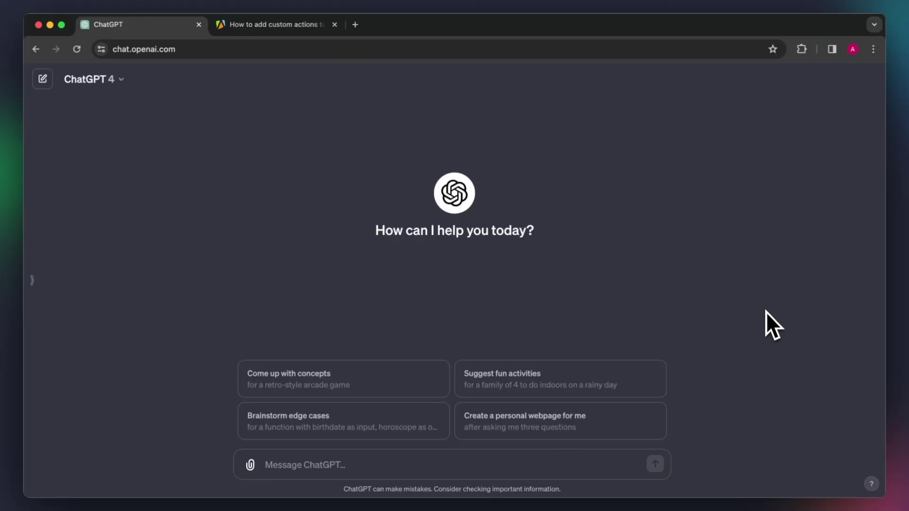
# - Go to My GPTs and start creating a new GPT
pyautogui.click(32, 280)
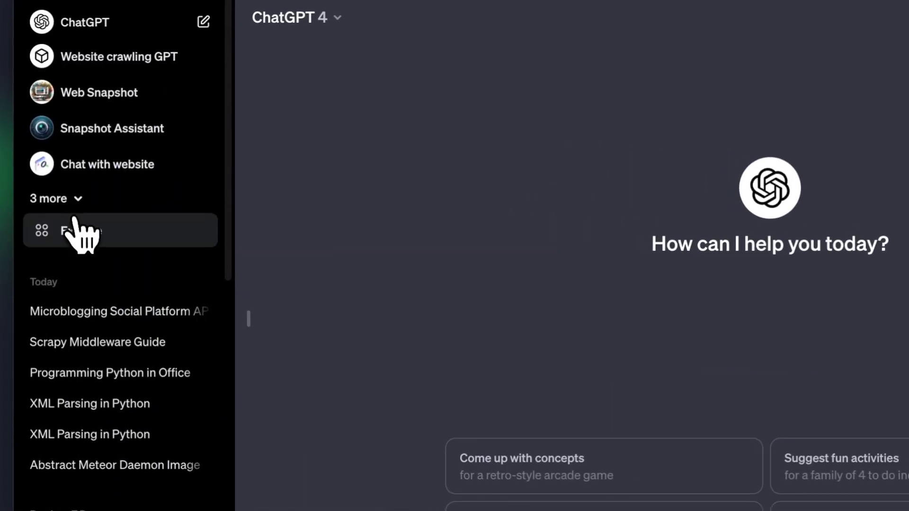
pyautogui.click(81, 231)
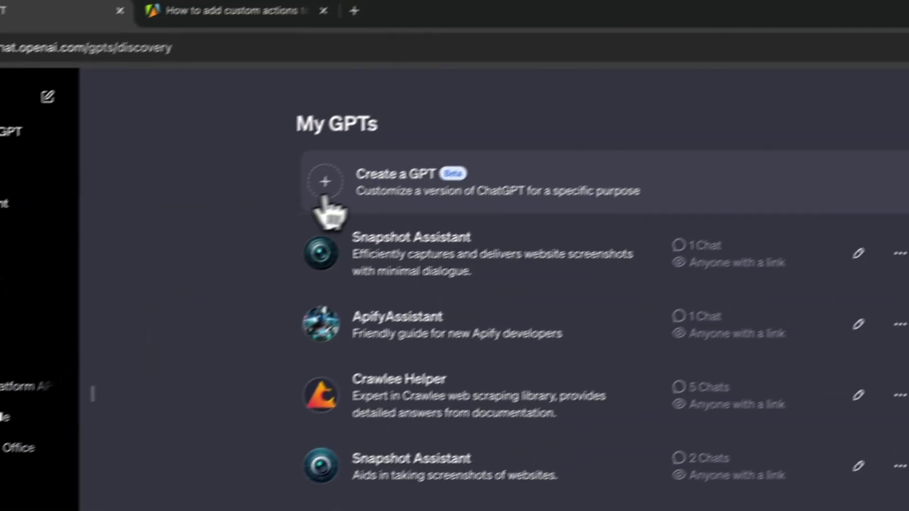
pyautogui.click(324, 189)
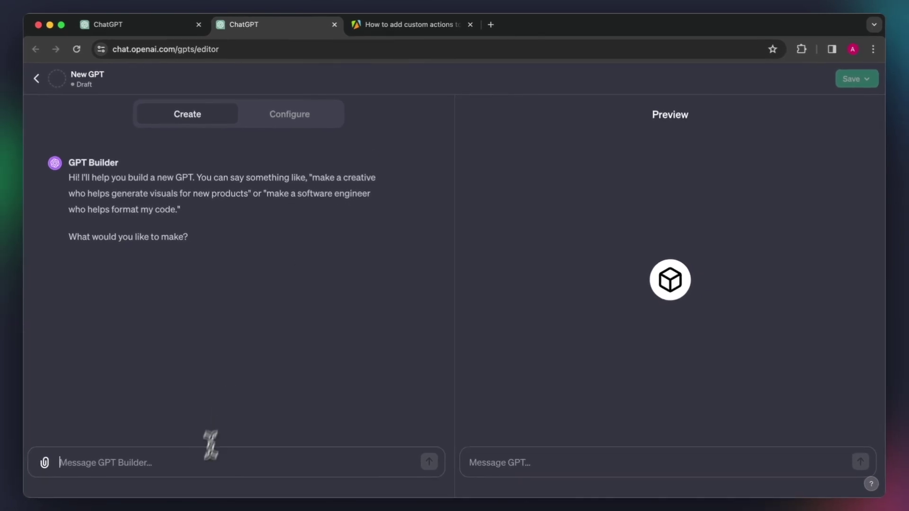
# - Describe the screenshot tool to GPT Builder, accept the name Web Snapshot Guru and its picture, and answer the follow-up questions
pyautogui.click(206, 482)
pyautogui.write('A tool that takes screenshots o')
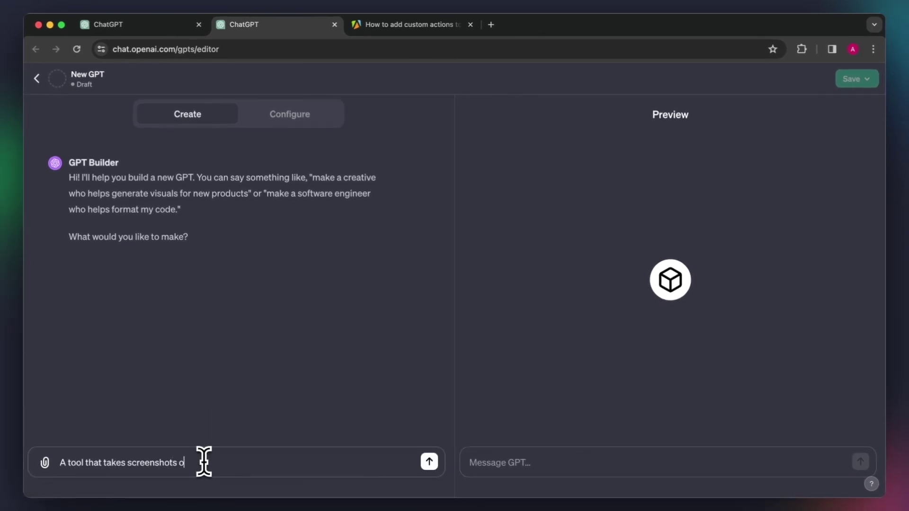
pyautogui.write('.')
pyautogui.press('Return')
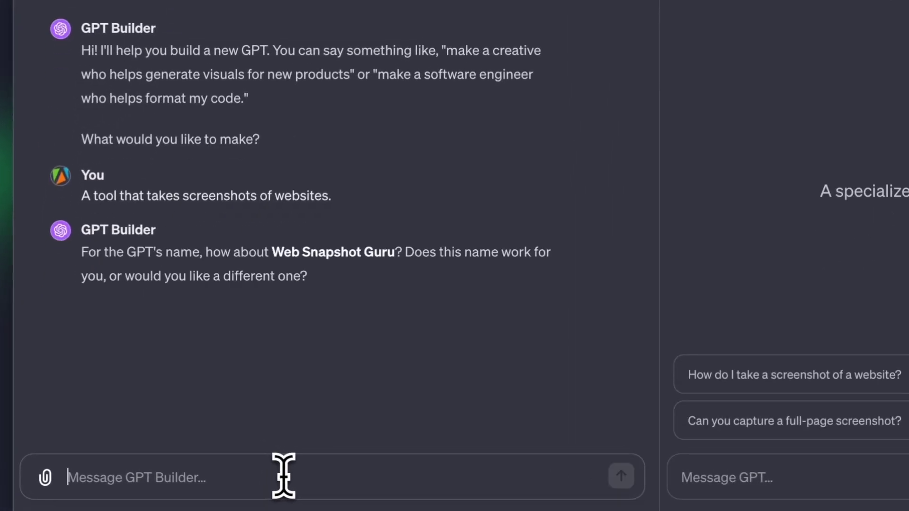
pyautogui.write('Yes.')
pyautogui.press('Return')
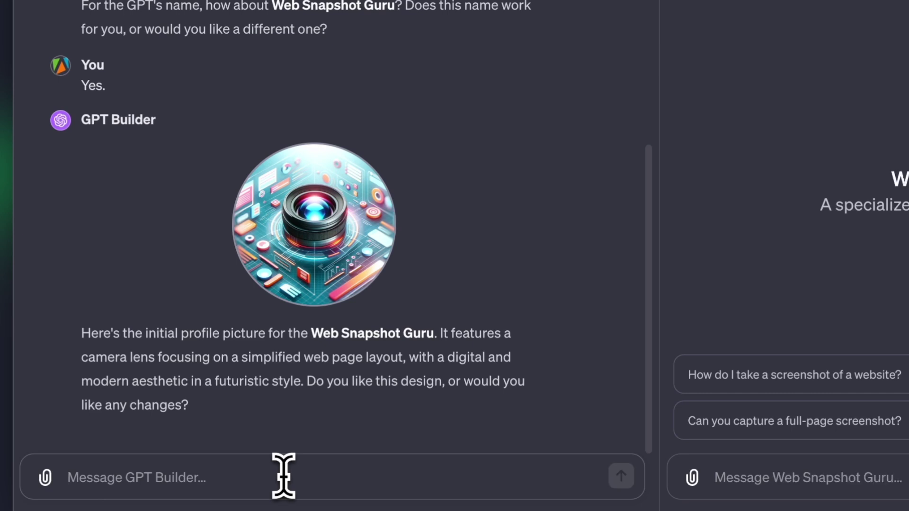
pyautogui.write("It's f")
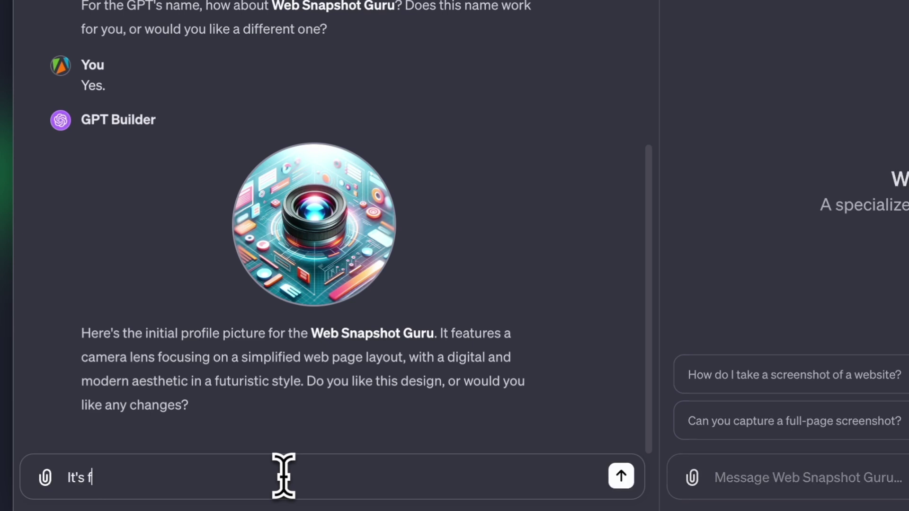
pyautogui.write('.')
pyautogui.press('Return')
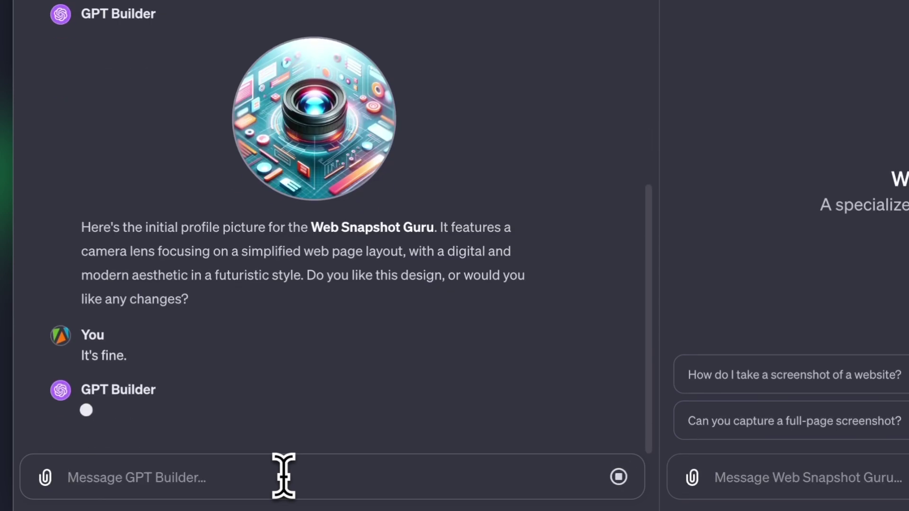
pyautogui.write('You shour role is to assist users in generating')
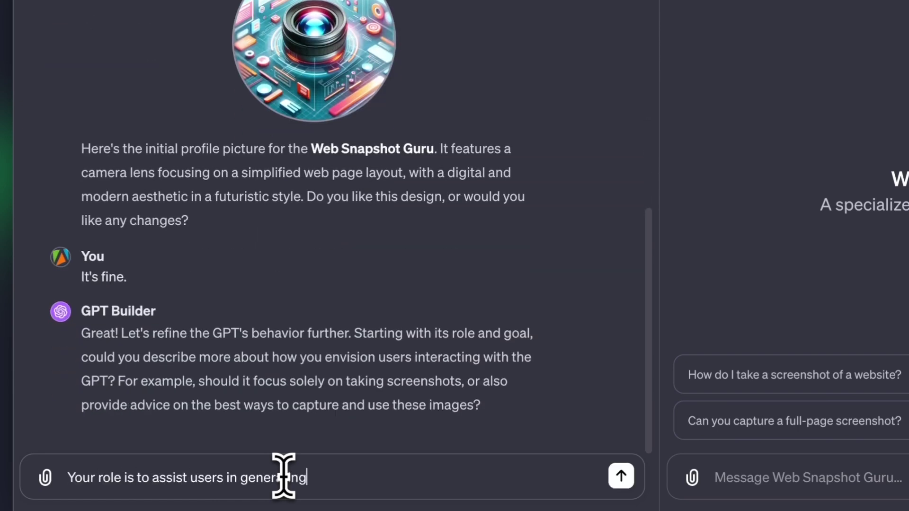
pyautogui.write(' screenshots. You should just take a screenshot of the entire page, including scrolling, whe')
pyautogui.write(". That's it")
pyautogui.press('Return')
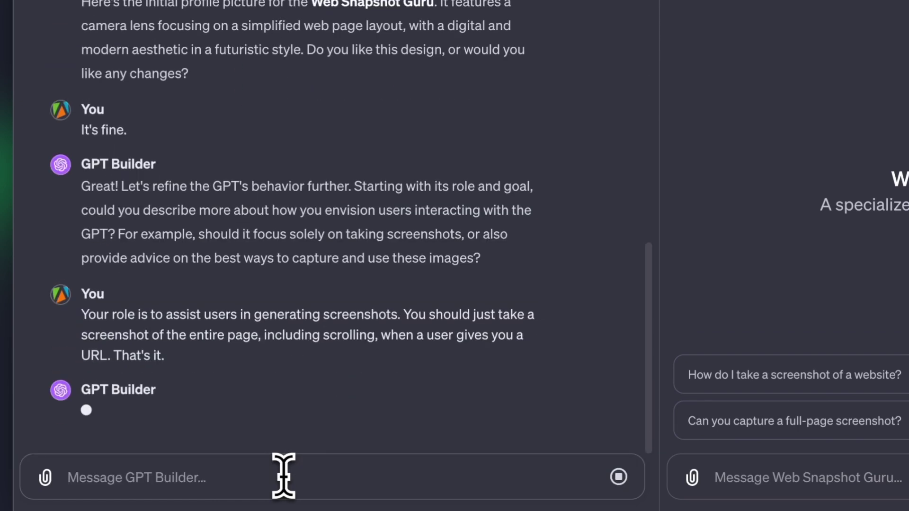
pyautogui.write('Not necessary.')
pyautogui.press('Return')
pyautogui.write('Casual.')
pyautogui.press('Return')
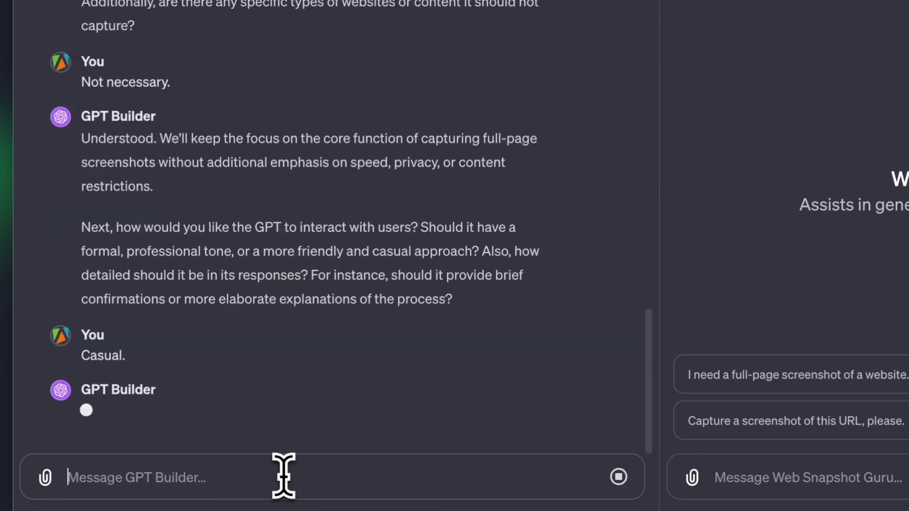
pyautogui.write('No need to specify')
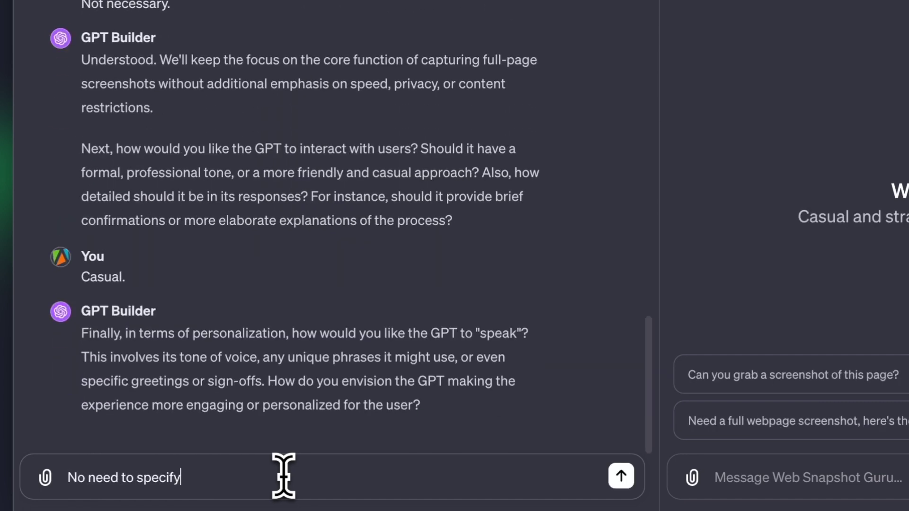
pyautogui.write('.')
pyautogui.press('Return')
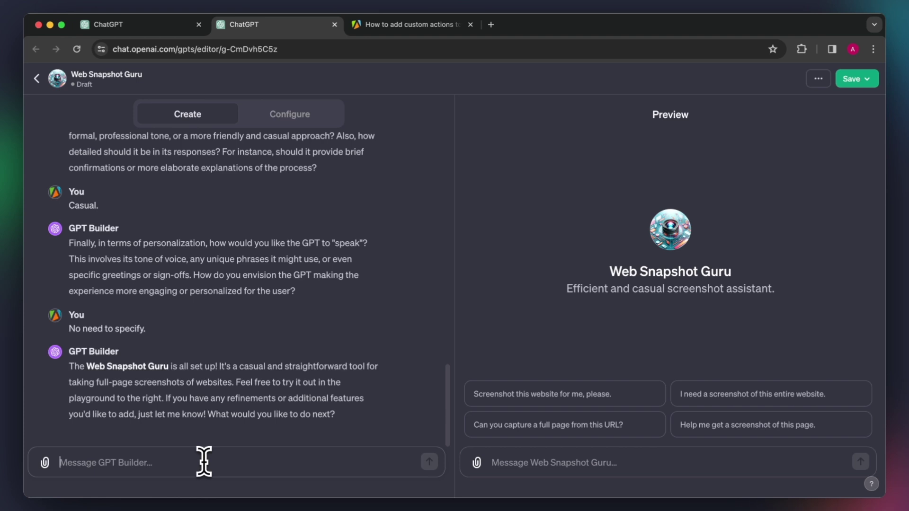
# - Uncheck the Web Browsing capability in Web Snapshot Guru's Configure settings
pyautogui.click(289, 114)
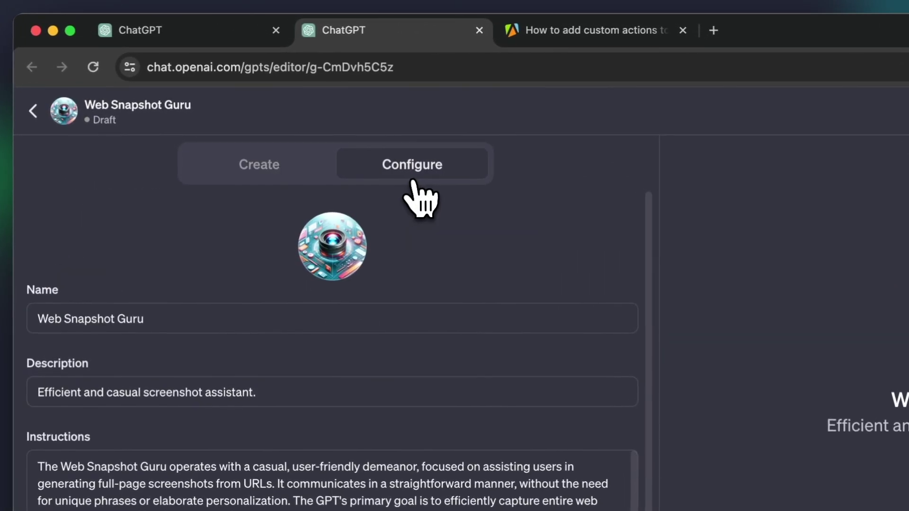
pyautogui.scroll(-4, 414, 397)
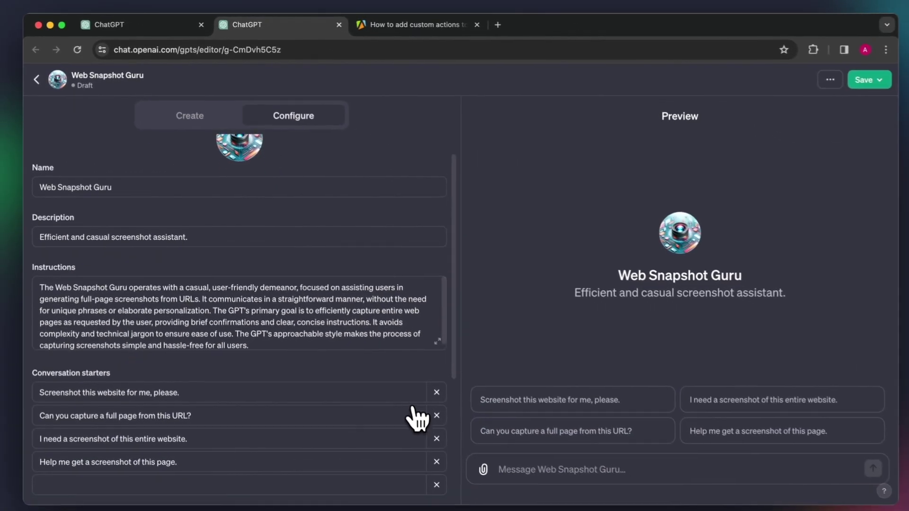
pyautogui.scroll(-5, 413, 412)
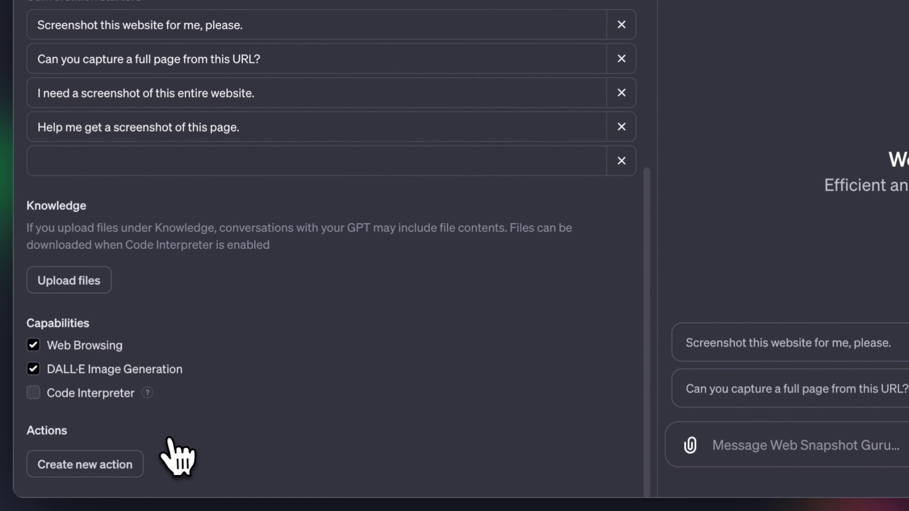
pyautogui.click(106, 346)
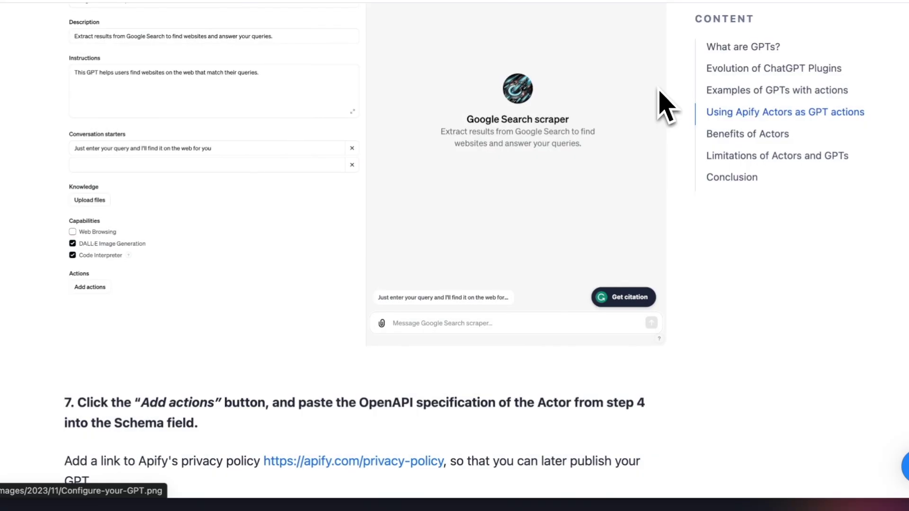
pyautogui.scroll(-4, 664, 103)
pyautogui.scroll(-3, 663, 102)
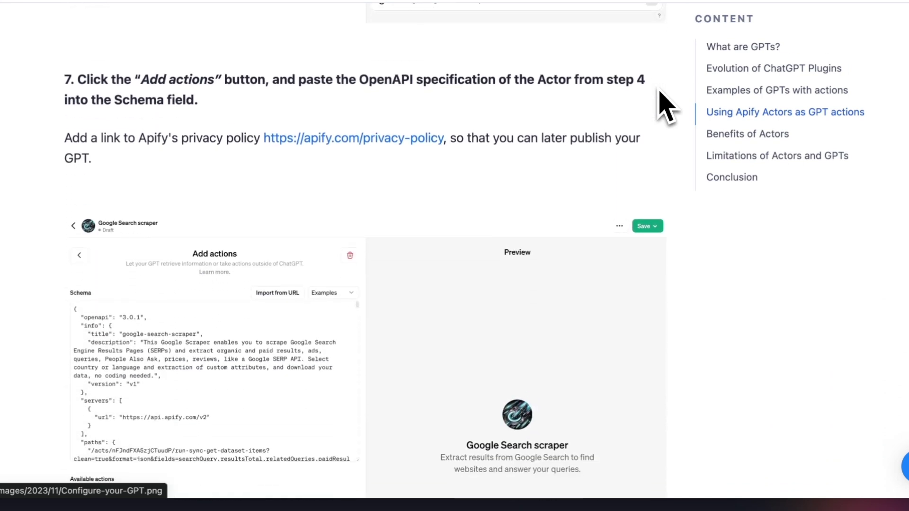
pyautogui.scroll(-3, 663, 103)
pyautogui.scroll(-3, 664, 103)
pyautogui.scroll(-2, 664, 103)
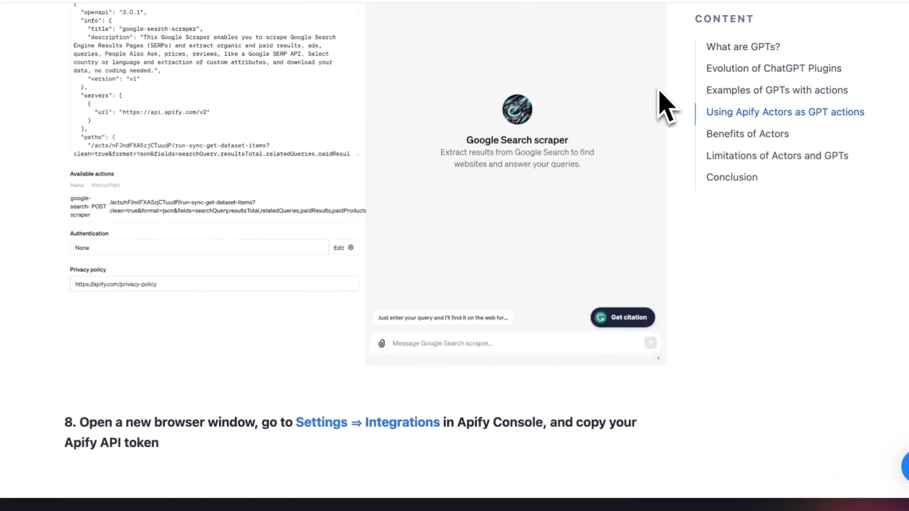
pyautogui.scroll(-1, 663, 103)
pyautogui.scroll(-3, 664, 103)
pyautogui.scroll(-3, 663, 103)
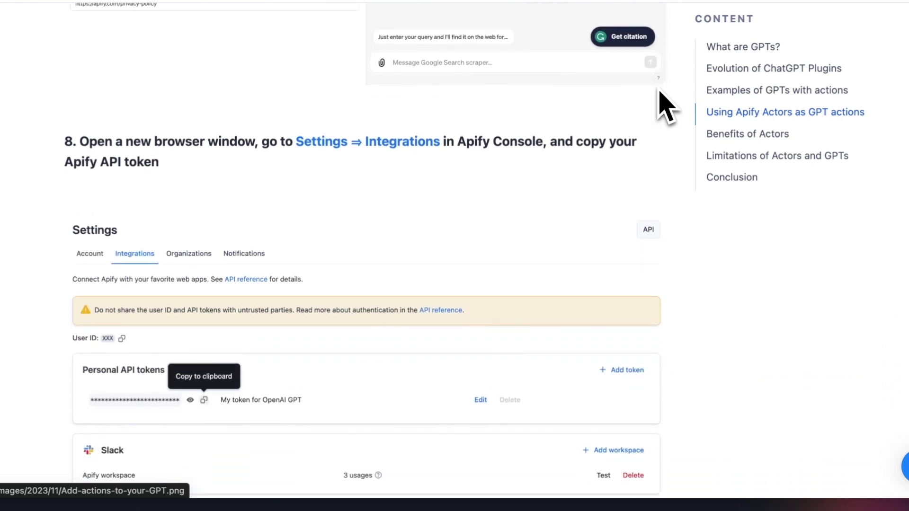
pyautogui.scroll(-1, 664, 103)
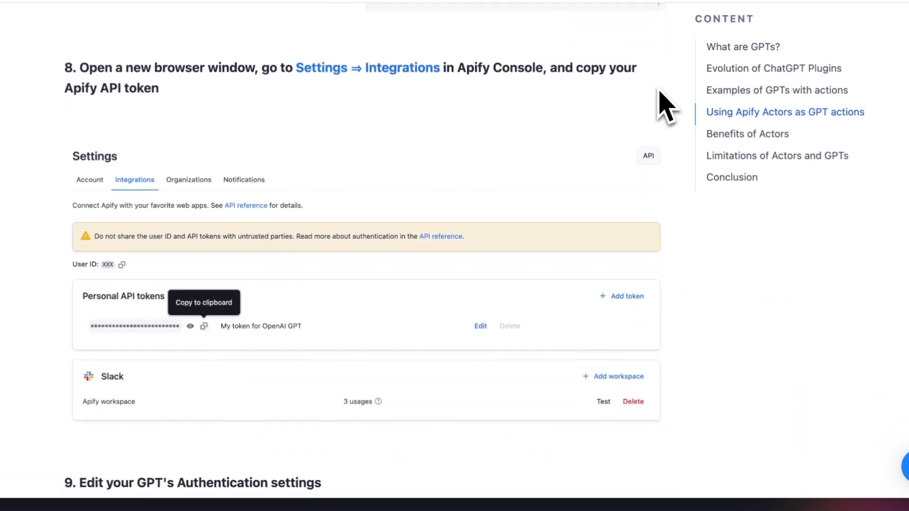
pyautogui.scroll(-3, 664, 103)
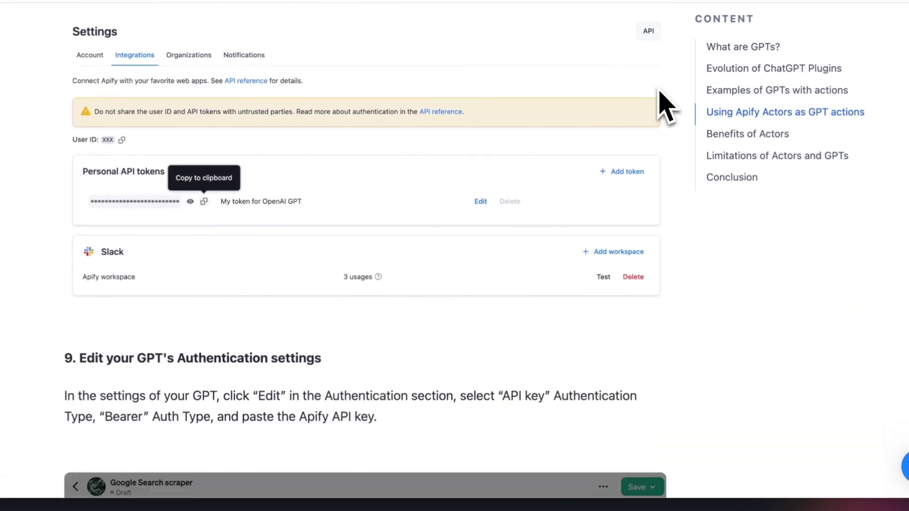
pyautogui.scroll(-3, 664, 103)
pyautogui.scroll(-2, 663, 103)
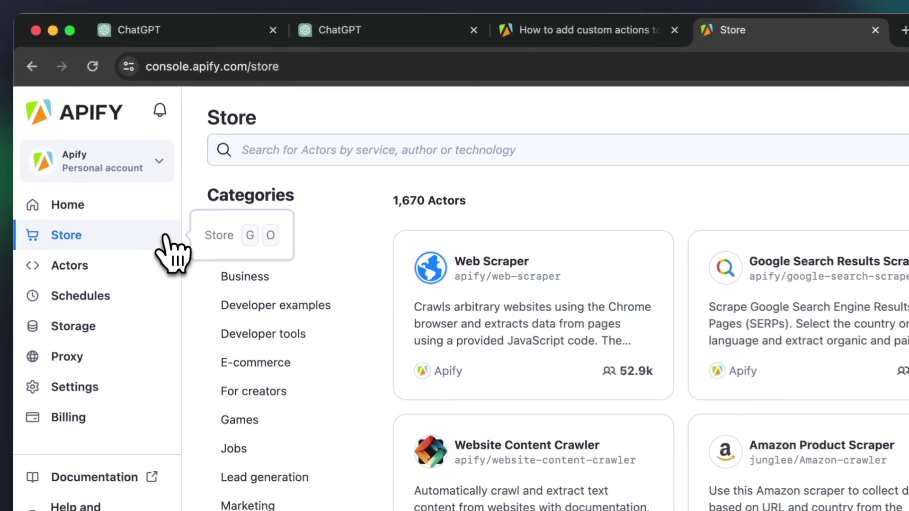
# - Search the Store for Screenshot Taker and copy its OpenAPI specification from the API menu
pyautogui.click(235, 152)
pyautogui.write('screenshot')
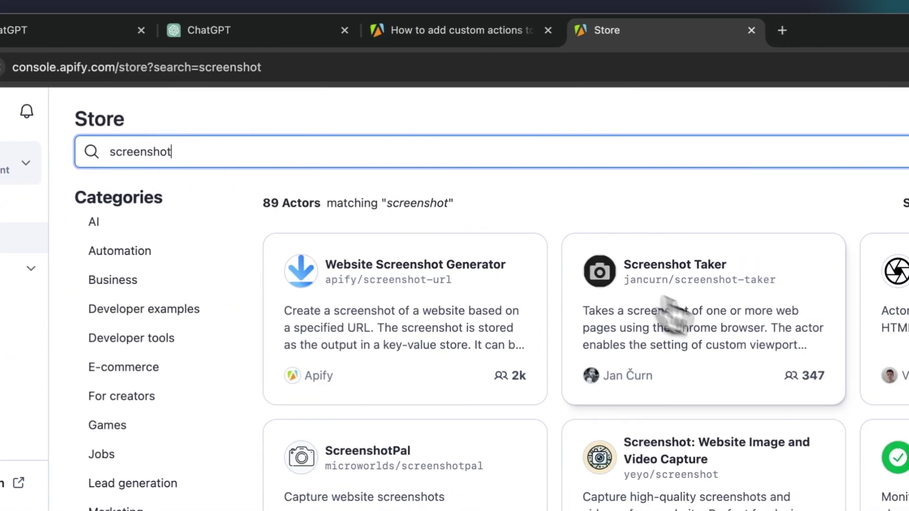
pyautogui.click(674, 298)
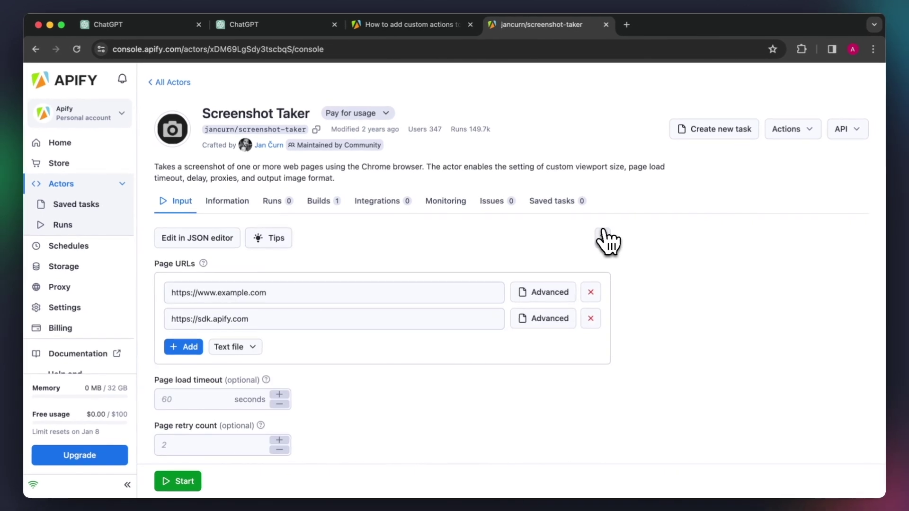
pyautogui.click(848, 130)
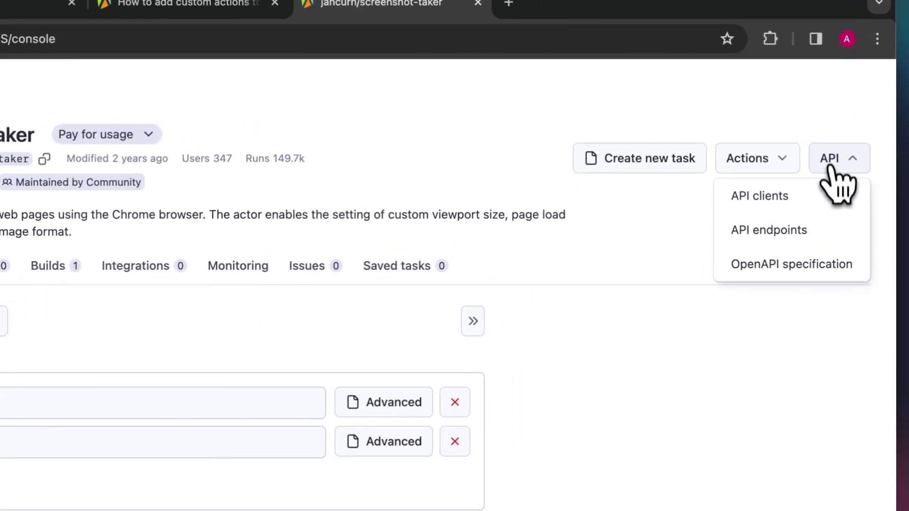
pyautogui.click(830, 261)
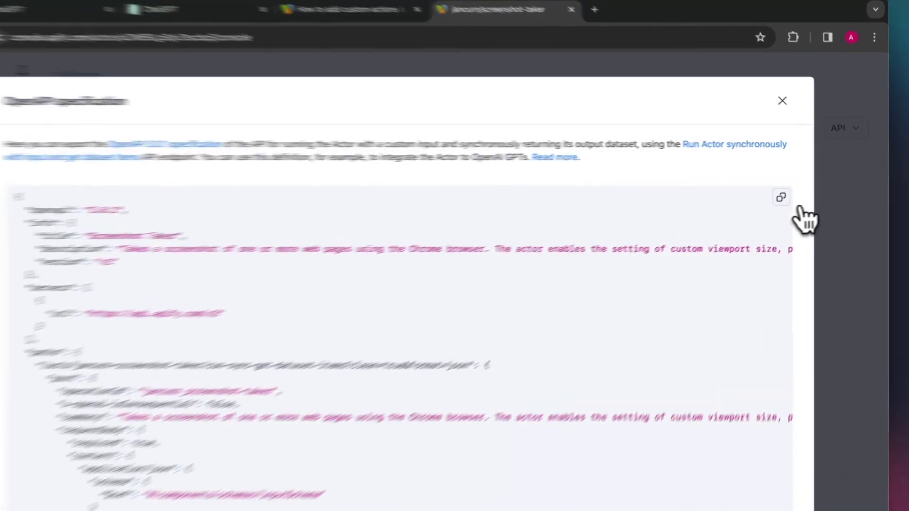
pyautogui.click(790, 191)
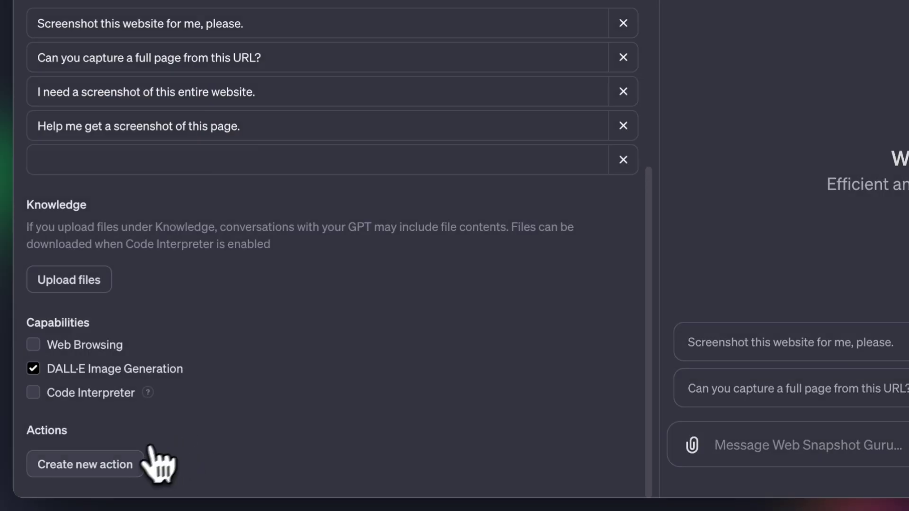
# - Create a new GPT action and paste the Screenshot Taker OpenAPI spec into its Schema
pyautogui.click(81, 467)
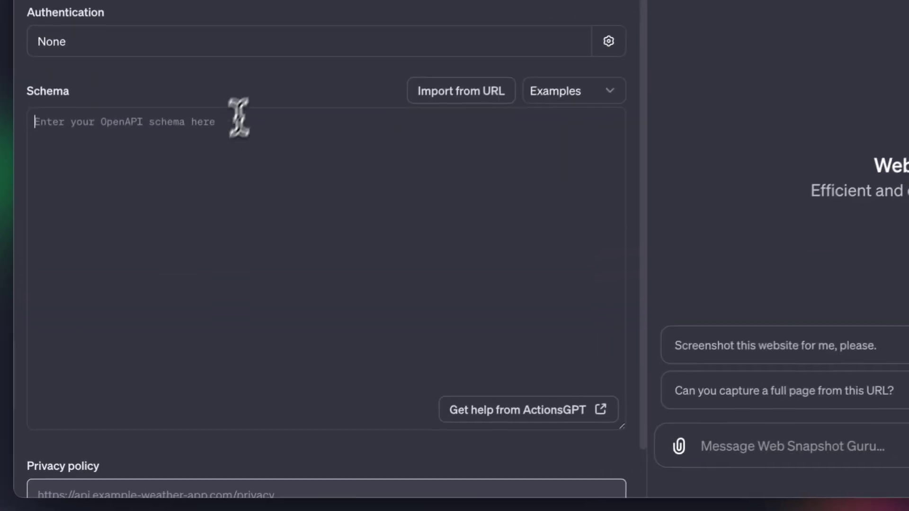
pyautogui.hotkey('ctrl', 'v')
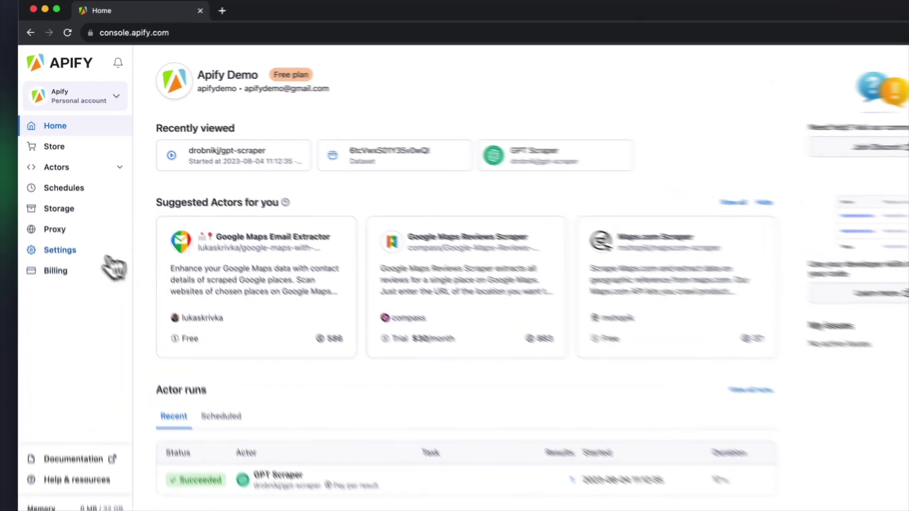
# - Go to Apify Console Settings > Integrations to show the personal API tokens
pyautogui.click(60, 250)
pyautogui.click(253, 107)
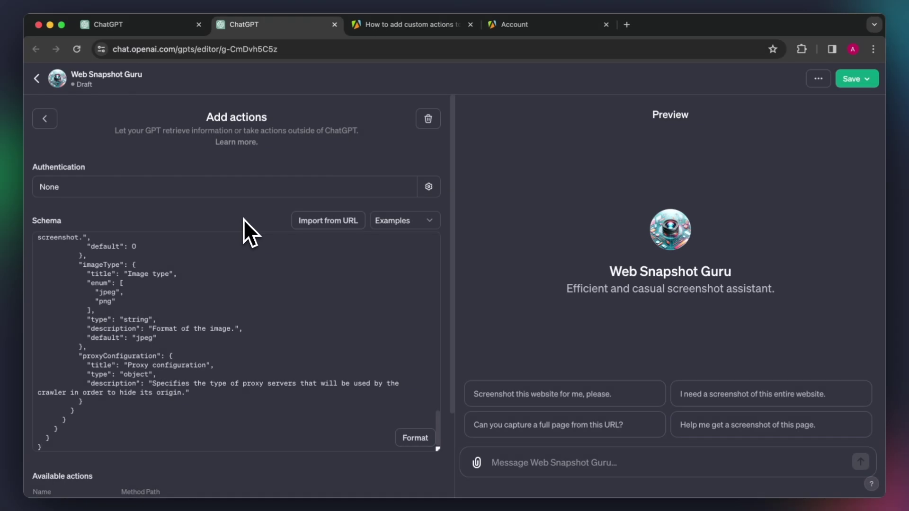
# - Set the action's authentication to API Key with the Apify token and Bearer auth type, then save
pyautogui.click(270, 189)
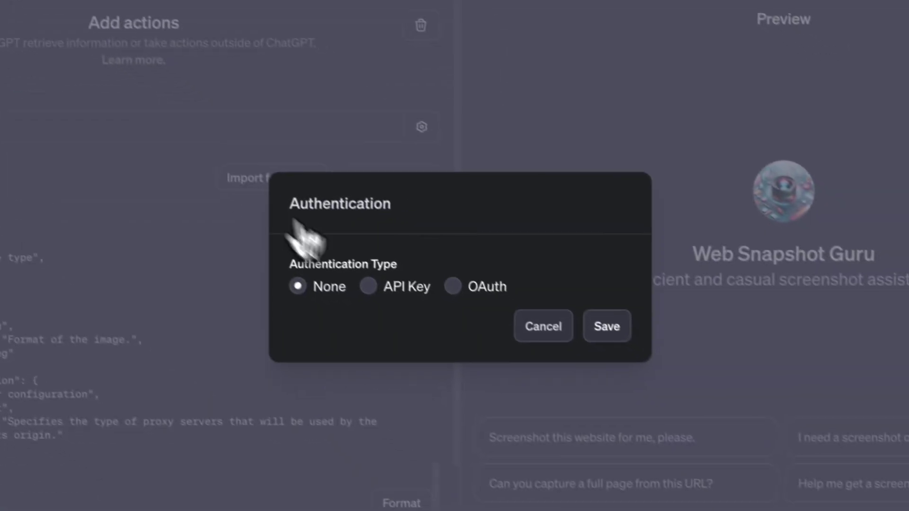
pyautogui.click(566, 431)
pyautogui.click(370, 276)
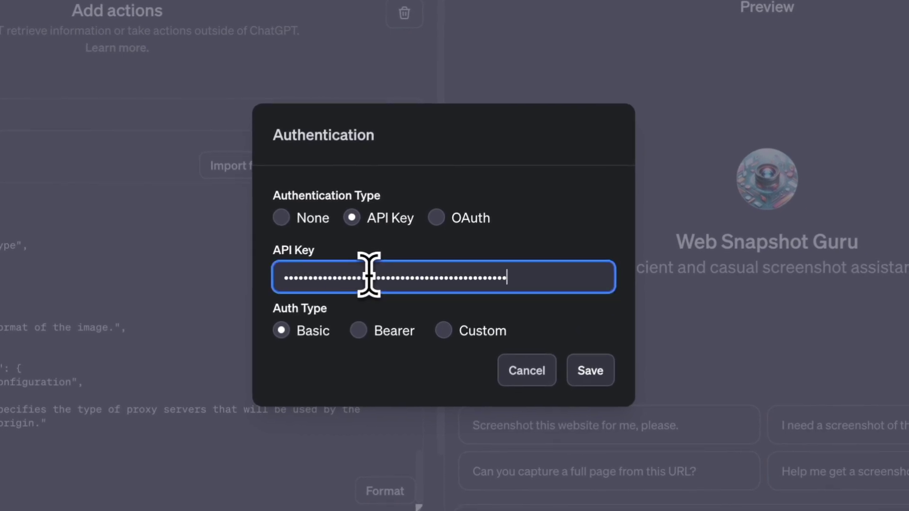
pyautogui.click(394, 331)
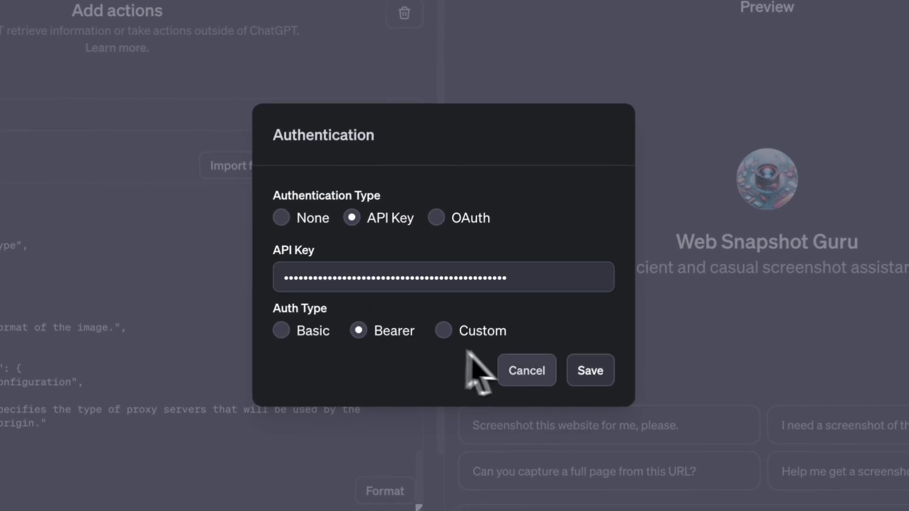
pyautogui.click(590, 371)
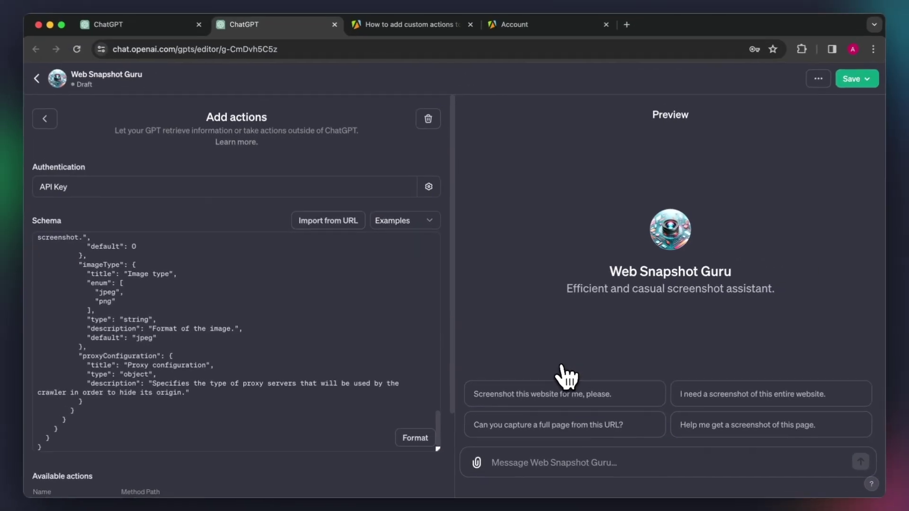
pyautogui.scroll(-3, 445, 425)
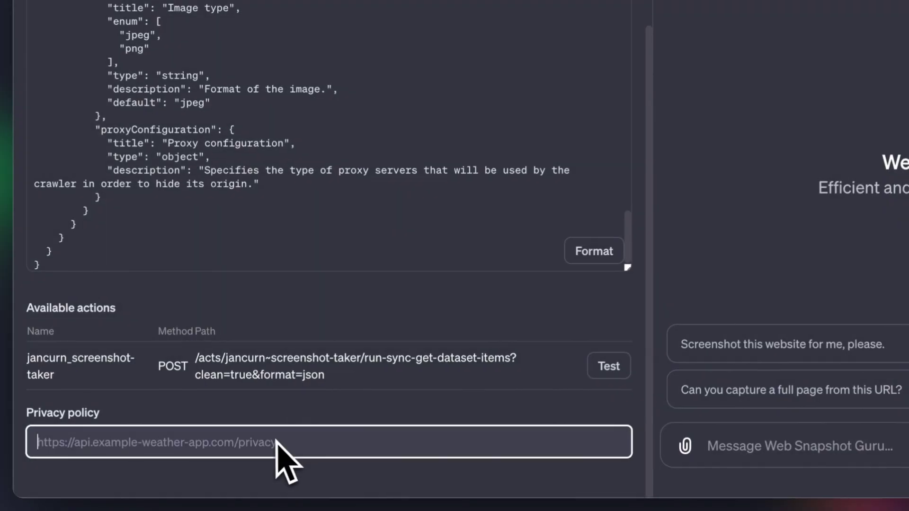
pyautogui.click(279, 443)
pyautogui.hotkey('ctrl', 'v')
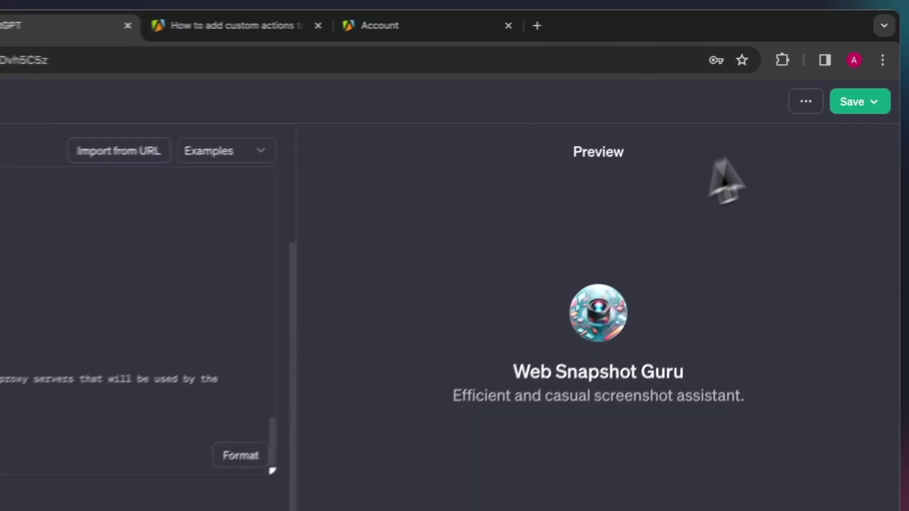
pyautogui.click(859, 102)
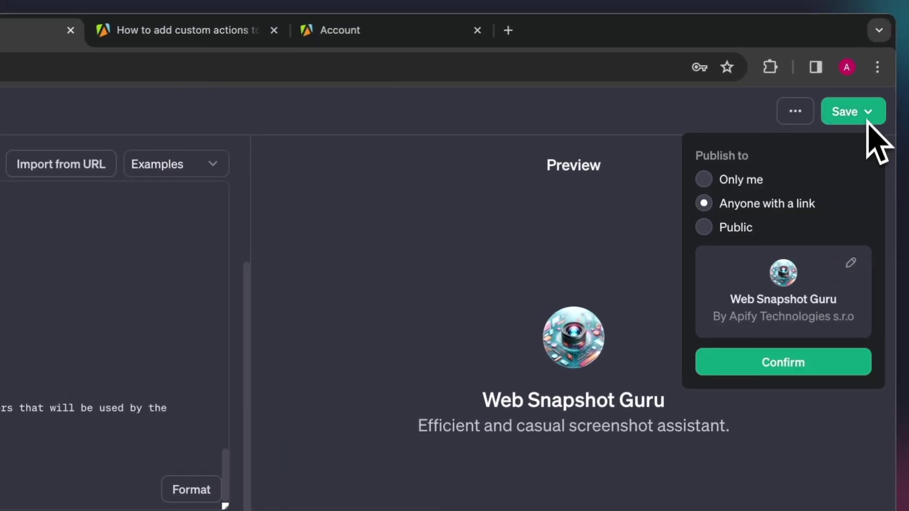
pyautogui.click(810, 363)
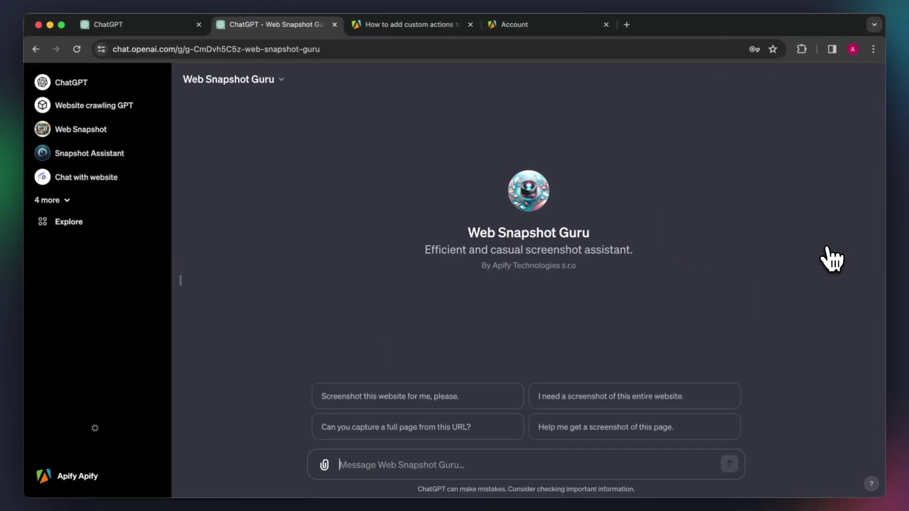
# - Send Web Snapshot Guru the request 'Take a screenshot of the BBC homepage'
pyautogui.click(667, 464)
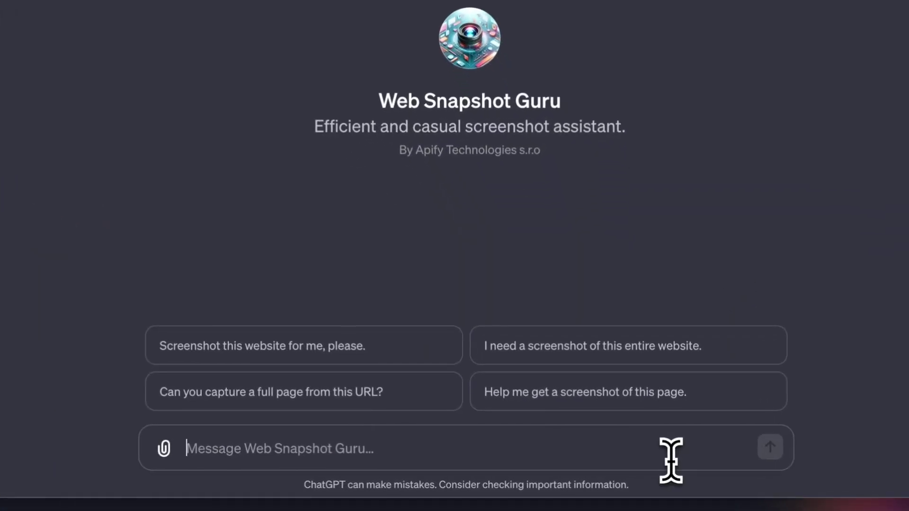
pyautogui.write('Take a screenshot of the BBC home')
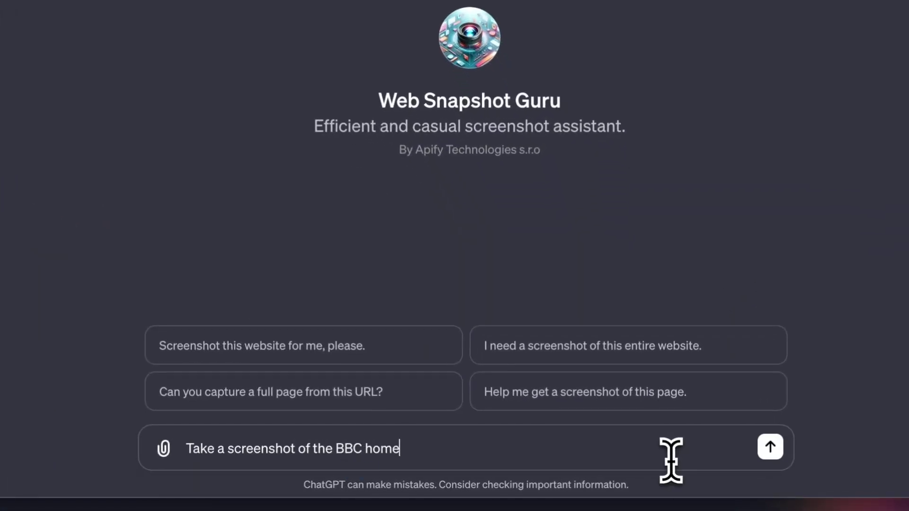
pyautogui.write('page')
pyautogui.press('Return')
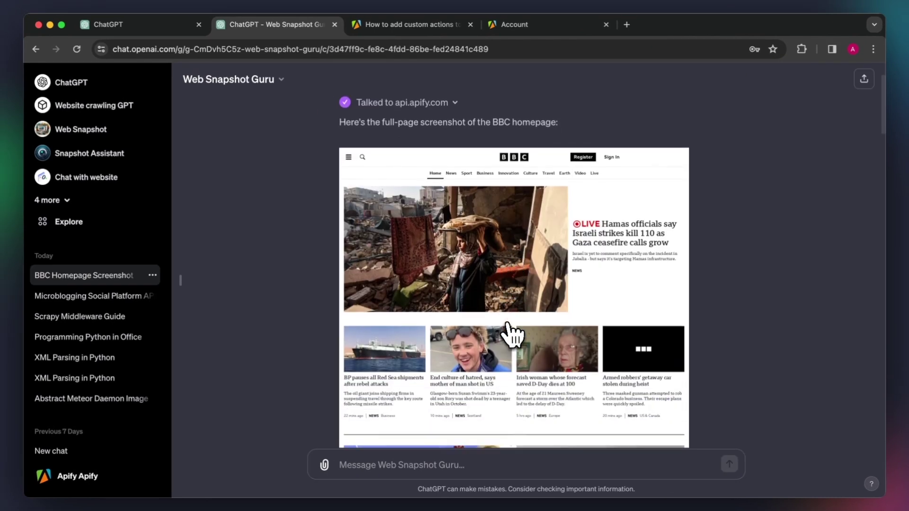
pyautogui.scroll(-4, 513, 333)
pyautogui.scroll(-4, 513, 334)
pyautogui.scroll(-4, 513, 334)
pyautogui.scroll(-3, 513, 334)
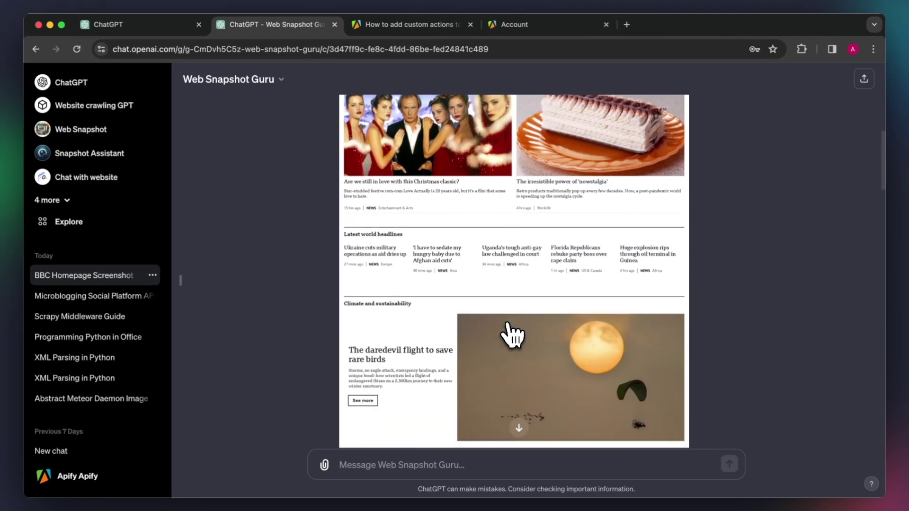
pyautogui.scroll(-4, 512, 333)
pyautogui.scroll(-4, 513, 333)
pyautogui.scroll(-3, 512, 334)
pyautogui.scroll(-3, 512, 334)
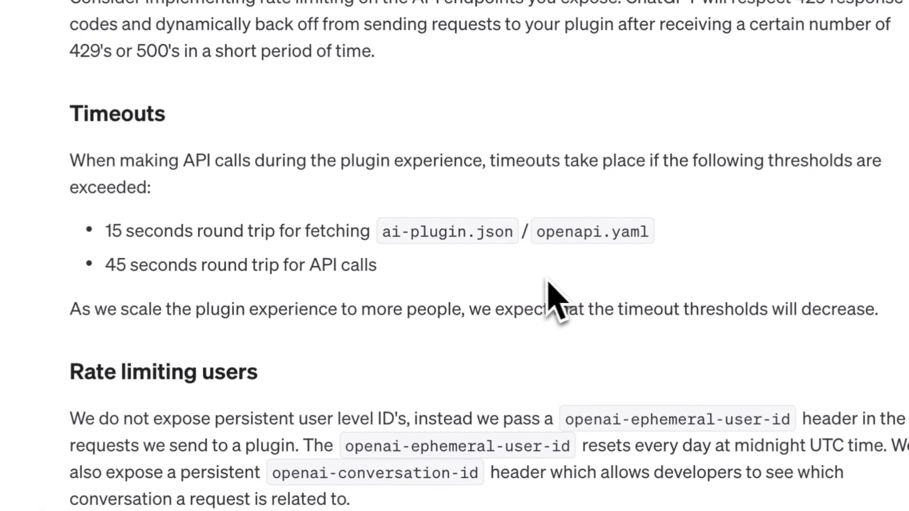
# - Select the '45 seconds round trip for API calls' timeout on the plugin Production docs page
pyautogui.moveTo(396, 319); pyautogui.dragTo(254, 320)
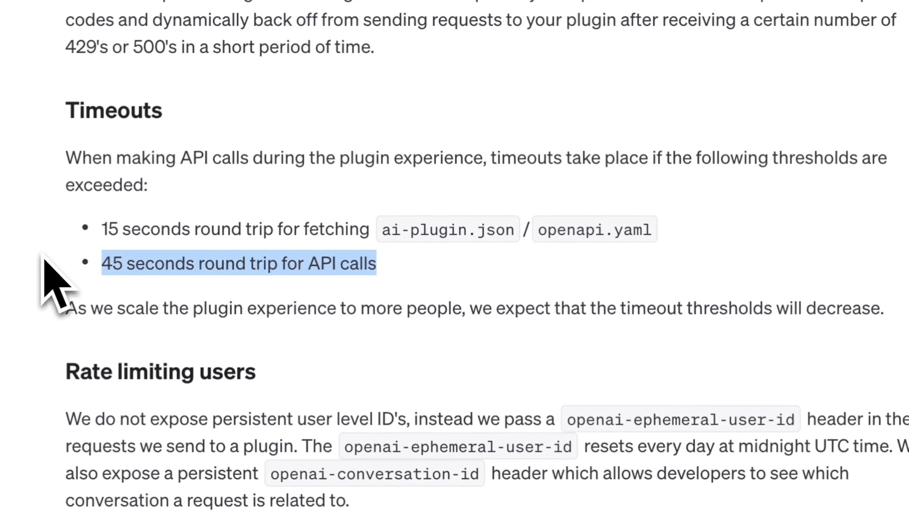